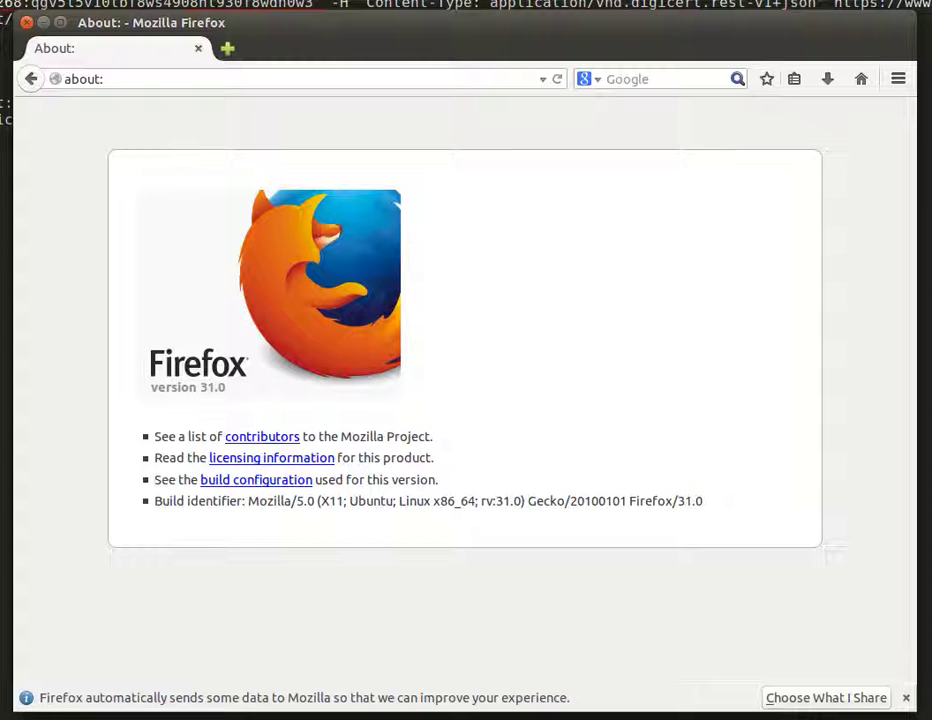
Load the Trophy Store home page at localhost and scroll through its options.
{"action": "double_click", "coordinate": [217, 79]}
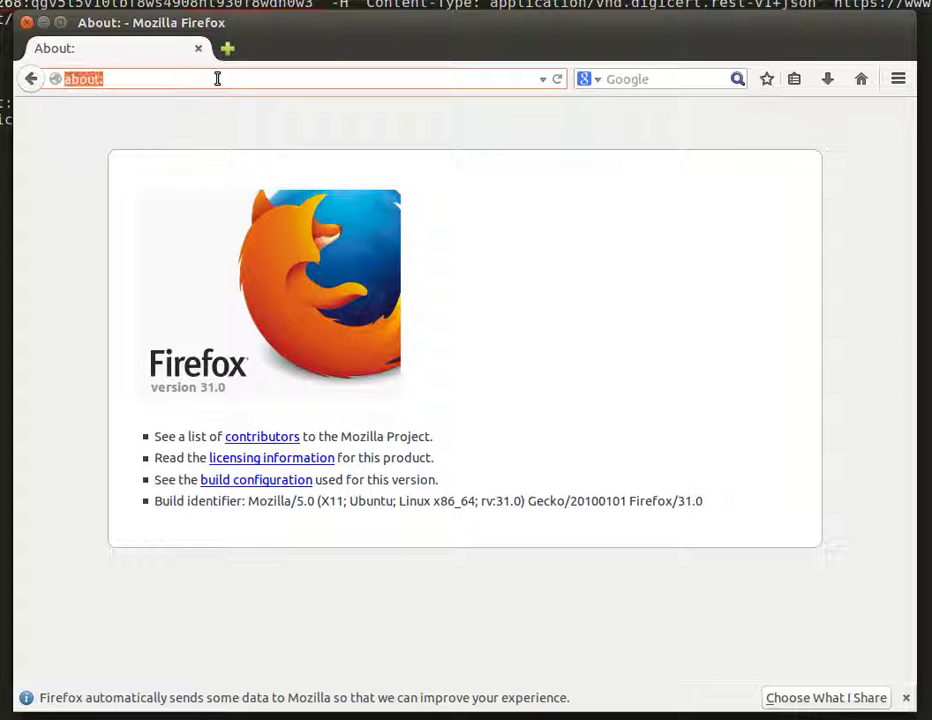
{"action": "type", "text": "lo"}
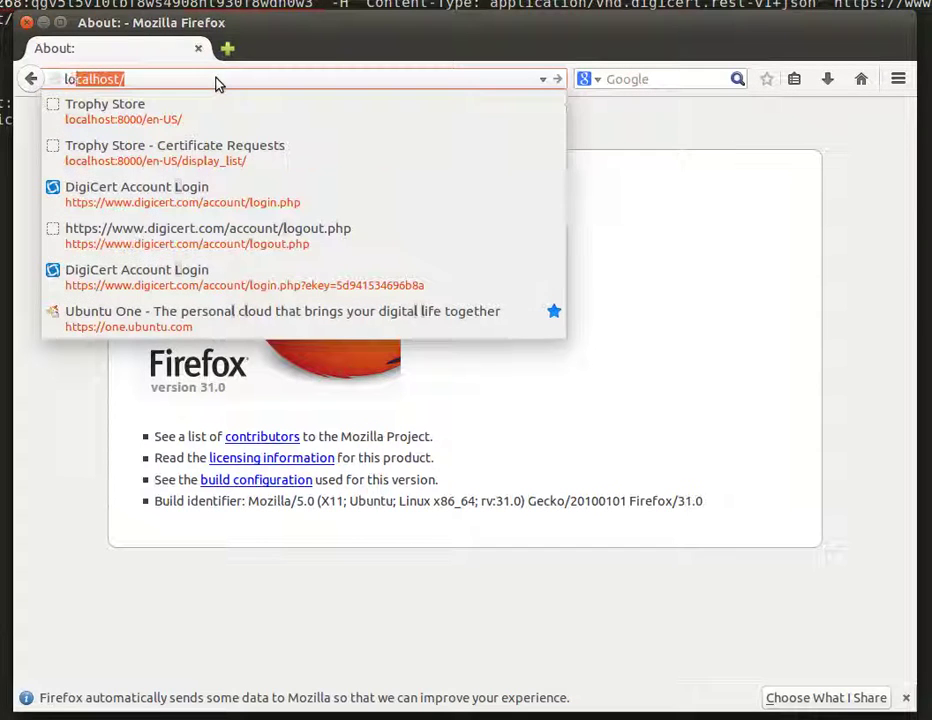
{"action": "type", "text": "cal"}
{"action": "key", "text": "Return"}
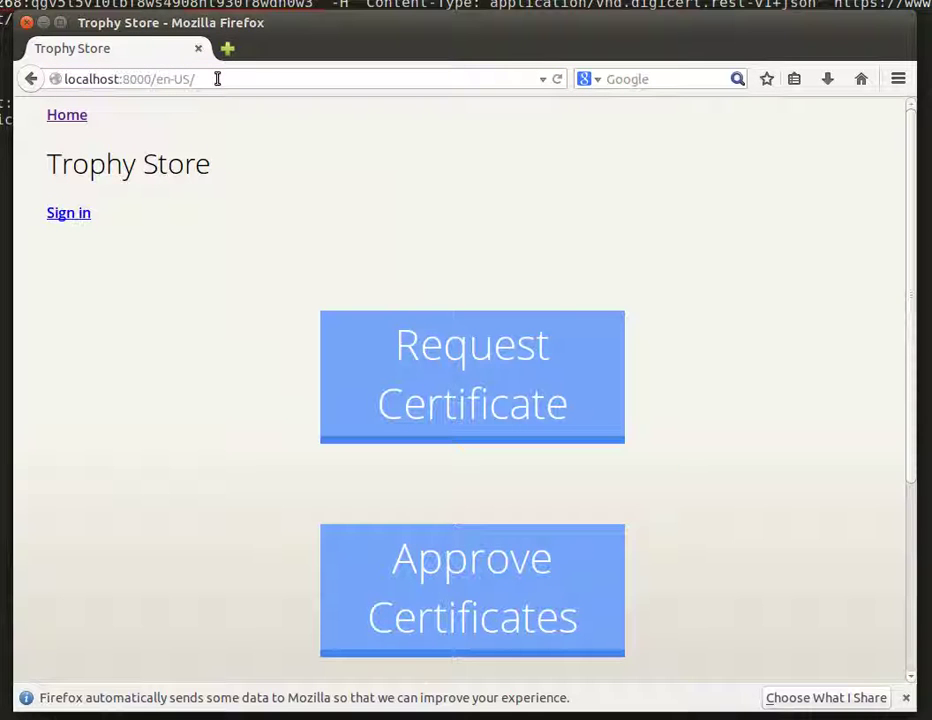
{"action": "scroll", "coordinate": [168, 317], "scroll_direction": "down", "scroll_amount": 2}
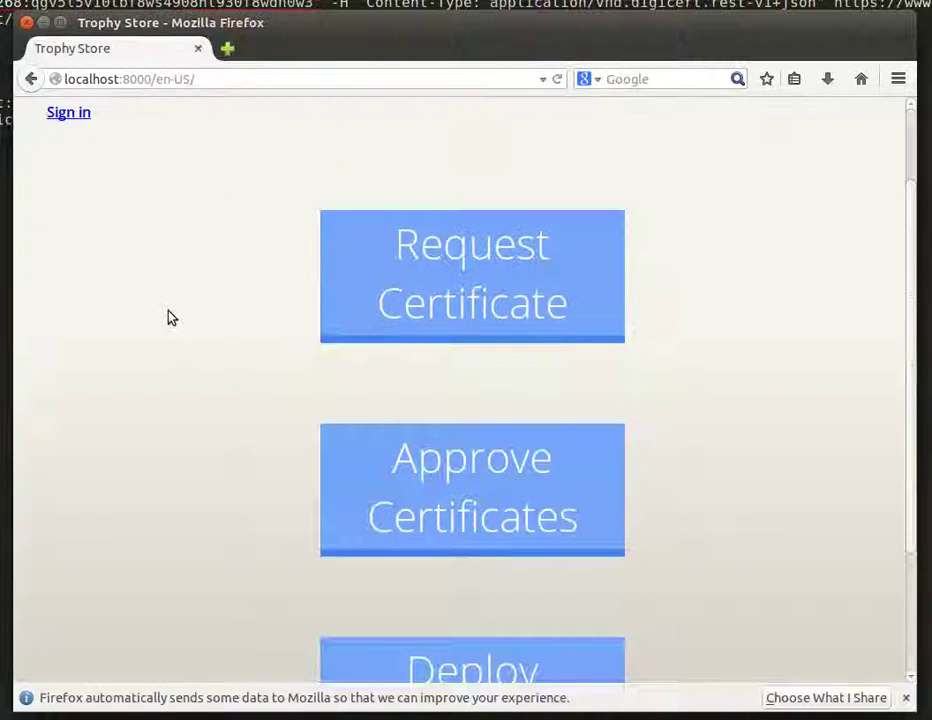
{"action": "scroll", "coordinate": [168, 317], "scroll_direction": "up", "scroll_amount": 2}
{"action": "scroll", "coordinate": [168, 317], "scroll_direction": "down", "scroll_amount": 3}
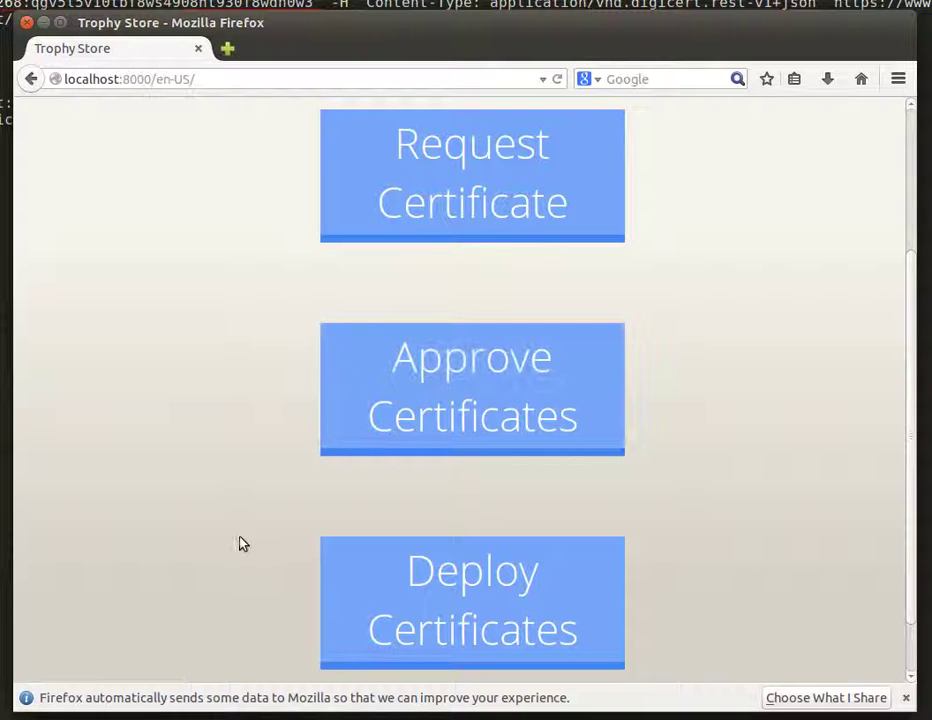
{"action": "scroll", "coordinate": [200, 516], "scroll_direction": "up", "scroll_amount": 3}
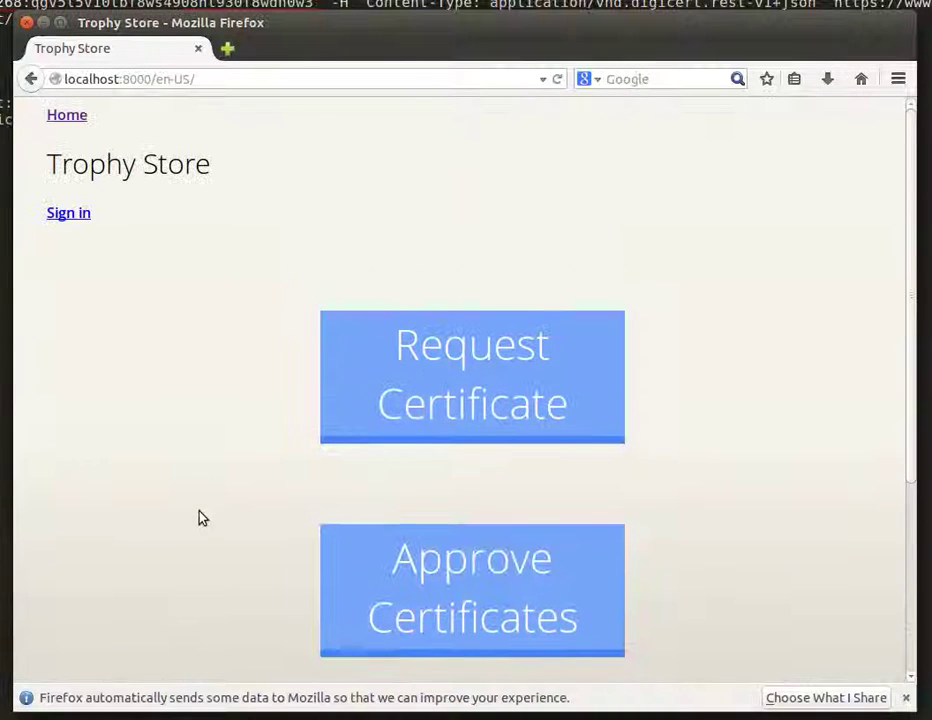
Open the Request a Certificate form and enter common name test.mozilla.test.
{"action": "left_click", "coordinate": [454, 362]}
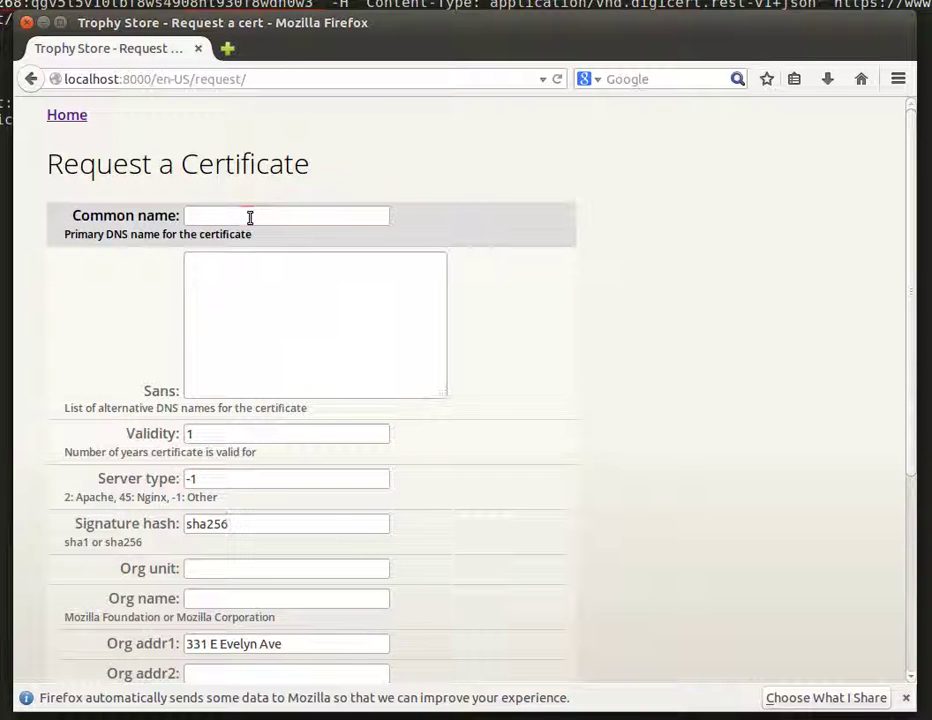
{"action": "left_click", "coordinate": [249, 216]}
{"action": "type", "text": "tes"}
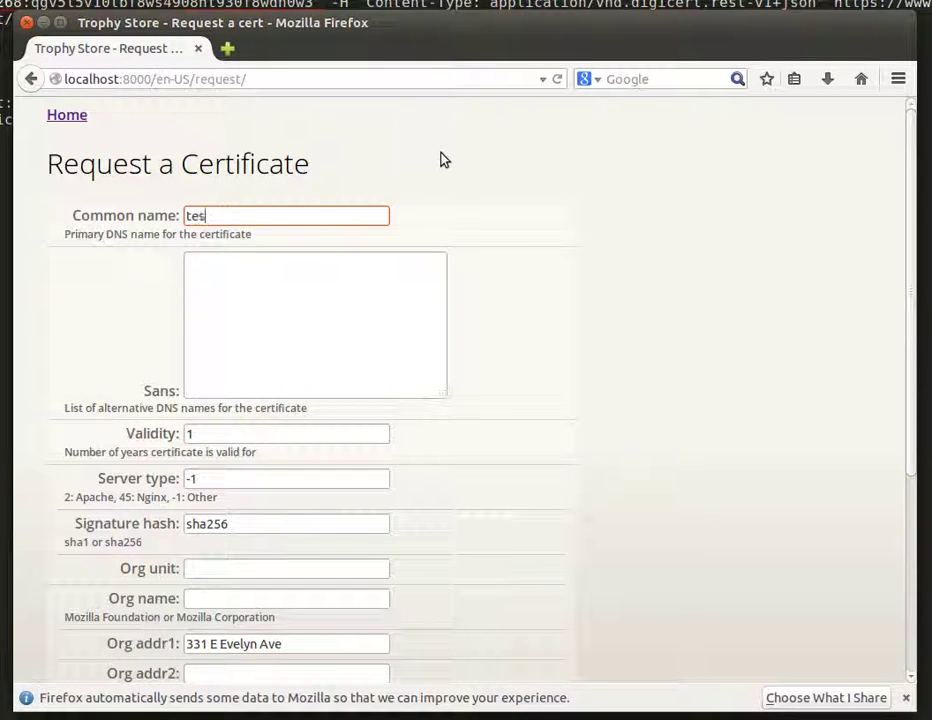
{"action": "type", "text": "t.mozilla"}
{"action": "type", "text": ".test"}
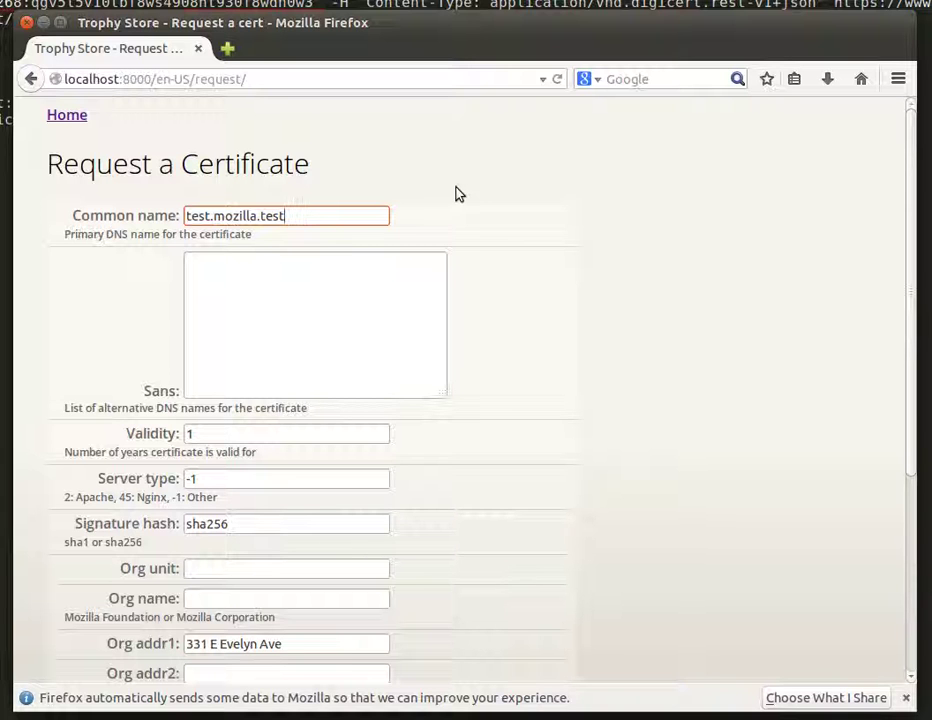
{"action": "scroll", "coordinate": [680, 308], "scroll_direction": "down", "scroll_amount": 1}
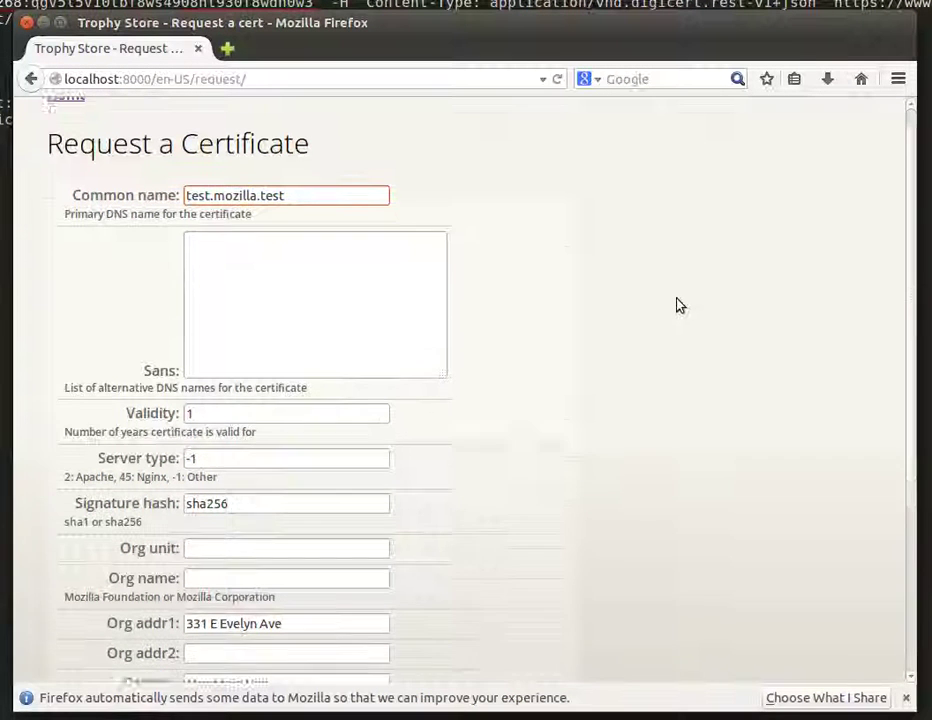
{"action": "scroll", "coordinate": [676, 305], "scroll_direction": "down", "scroll_amount": 1}
{"action": "scroll", "coordinate": [676, 305], "scroll_direction": "down", "scroll_amount": 2}
{"action": "scroll", "coordinate": [676, 304], "scroll_direction": "up", "scroll_amount": 2}
{"action": "scroll", "coordinate": [676, 305], "scroll_direction": "up", "scroll_amount": 2}
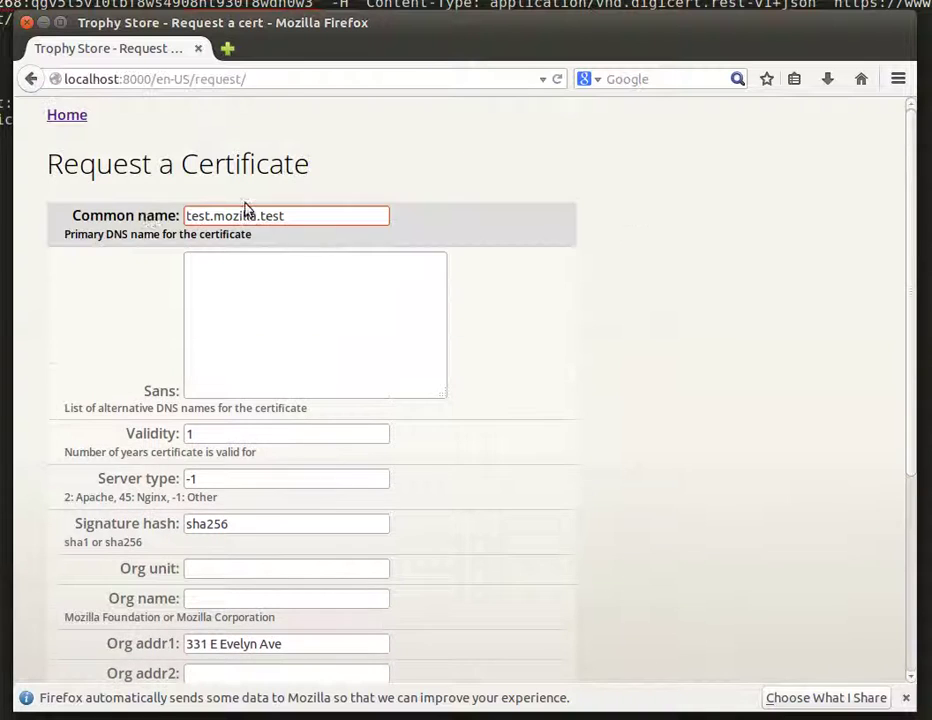
{"action": "scroll", "coordinate": [660, 282], "scroll_direction": "down", "scroll_amount": 3}
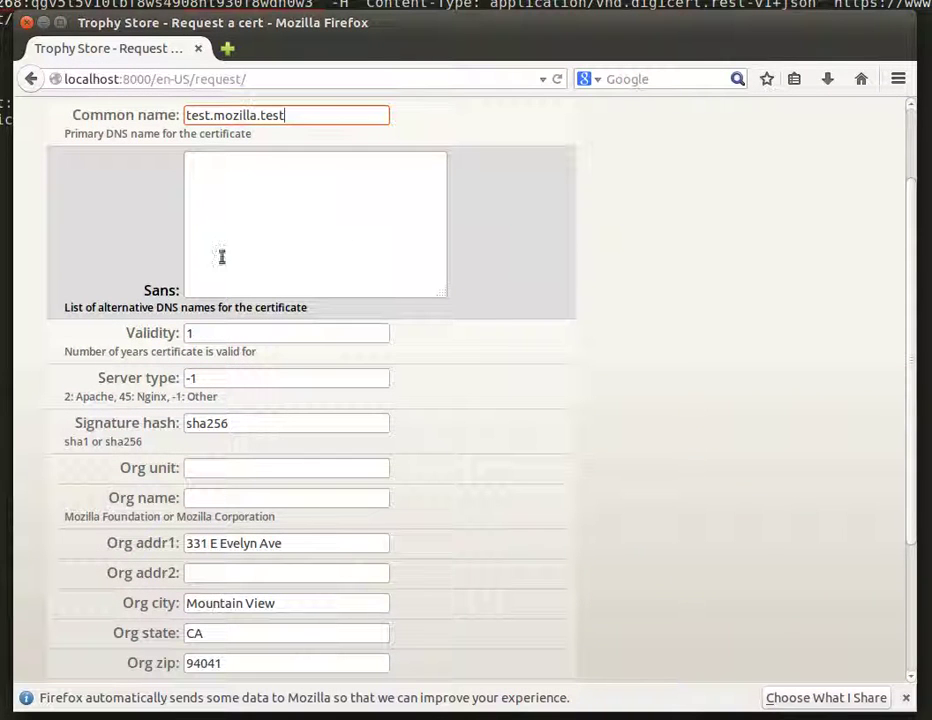
{"action": "scroll", "coordinate": [603, 332], "scroll_direction": "down", "scroll_amount": 1}
{"action": "scroll", "coordinate": [601, 331], "scroll_direction": "down", "scroll_amount": 2}
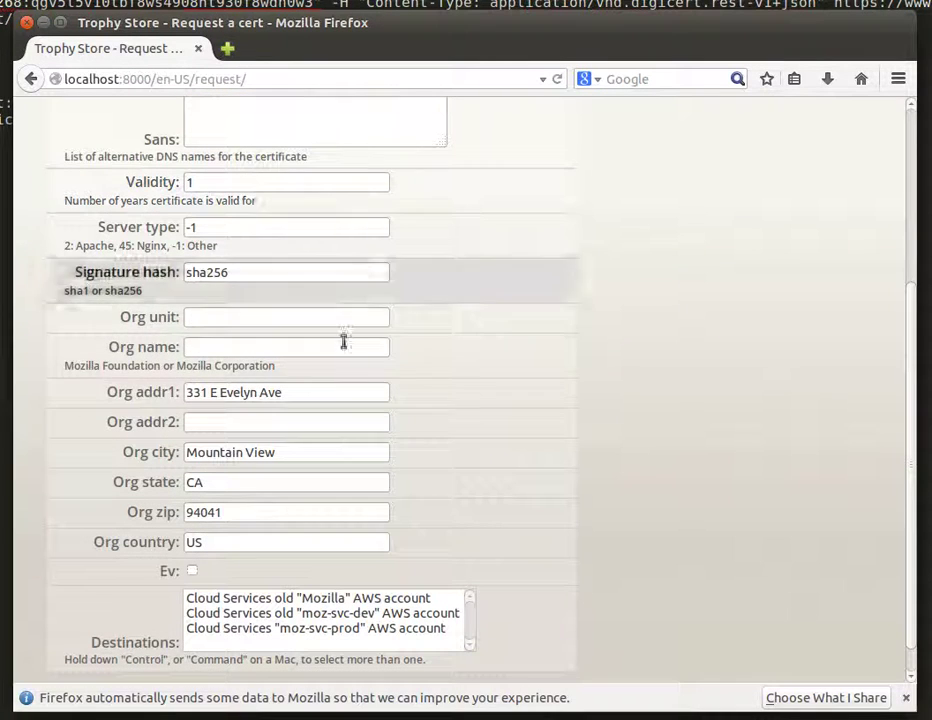
Set org name to Mozilla Corporation and choose the moz-svc-dev AWS account as destination.
{"action": "left_click", "coordinate": [285, 342]}
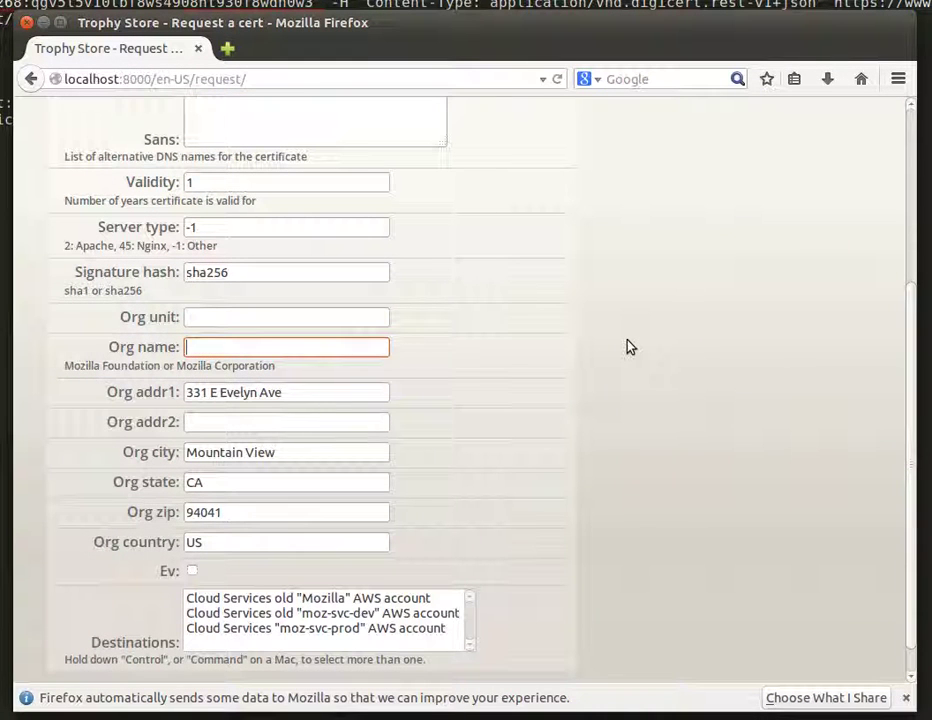
{"action": "type", "text": "Mozilla Cor"}
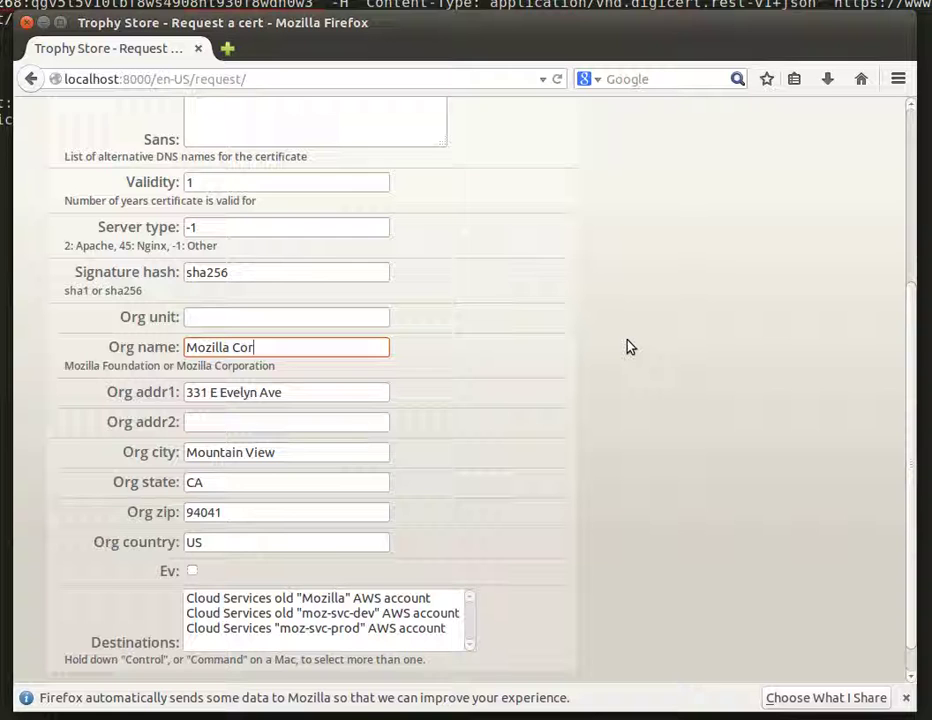
{"action": "type", "text": "poration"}
{"action": "scroll", "coordinate": [630, 350], "scroll_direction": "down", "scroll_amount": 1}
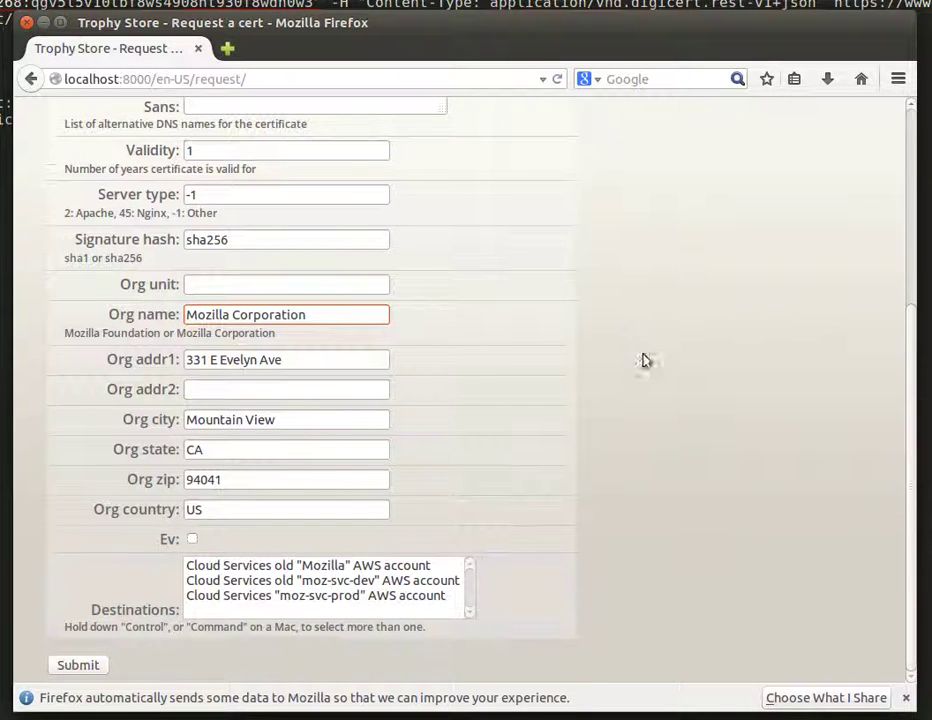
{"action": "left_click", "coordinate": [278, 585]}
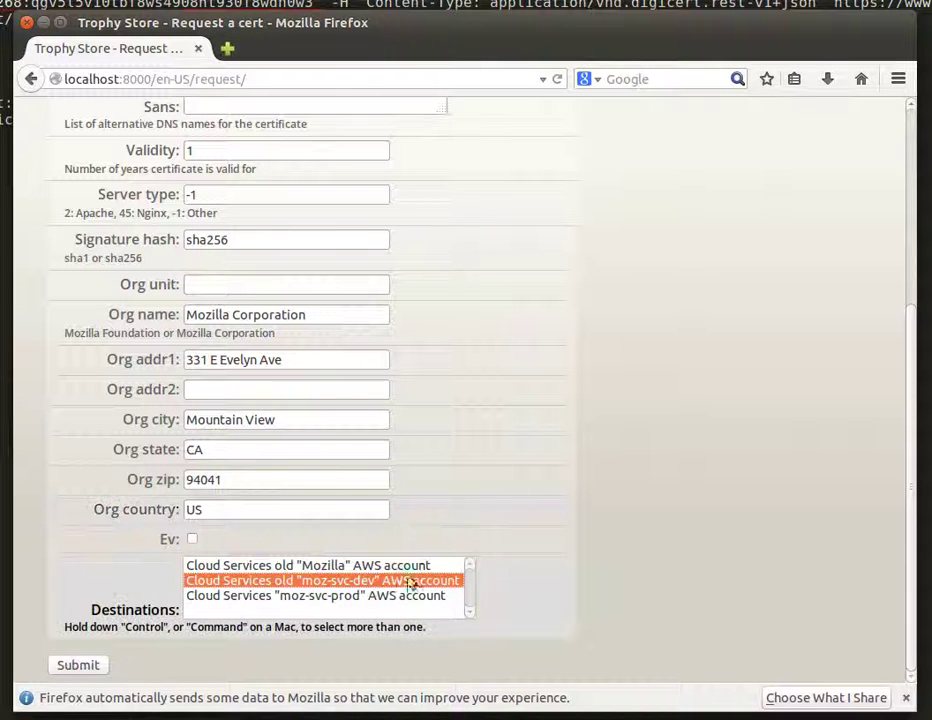
Submit the request and open Certificate Requests, where test.mozilla.test shows as Requested.
{"action": "left_click", "coordinate": [93, 667]}
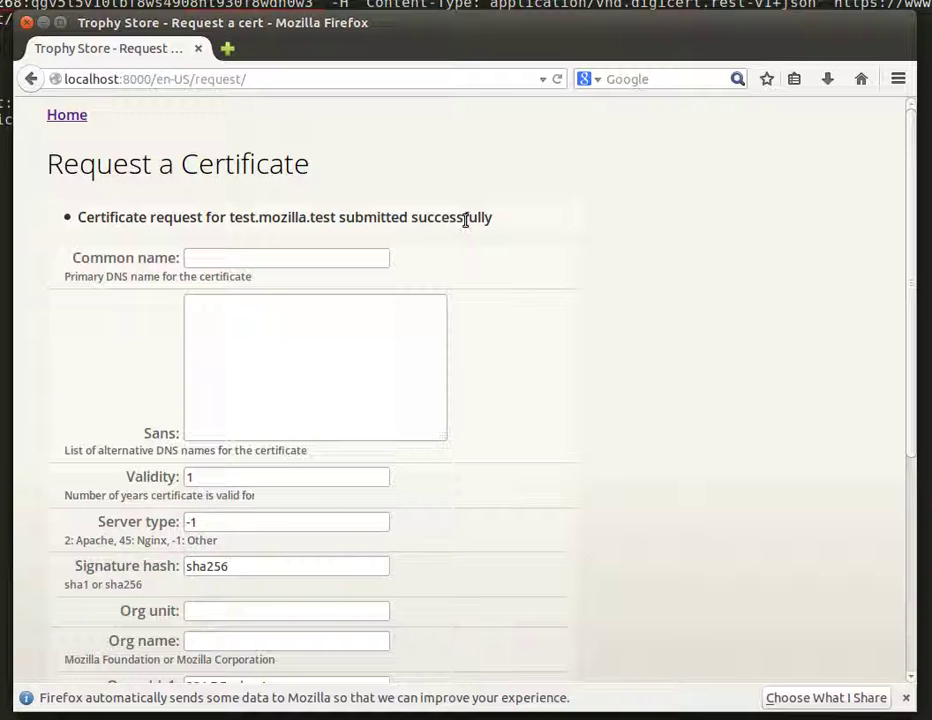
{"action": "left_click", "coordinate": [57, 117]}
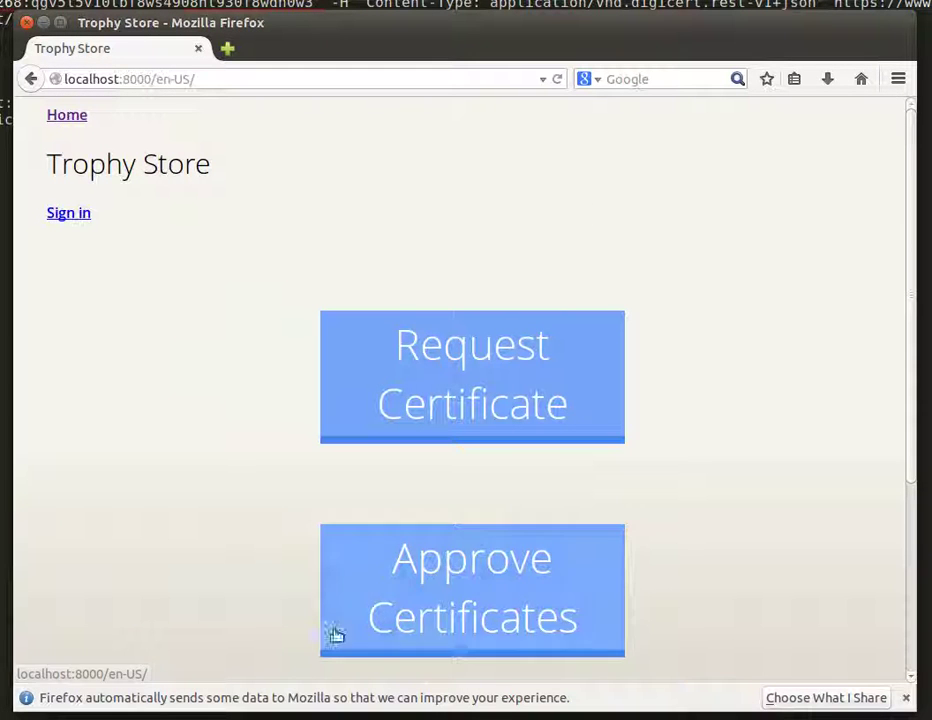
{"action": "left_click", "coordinate": [496, 589]}
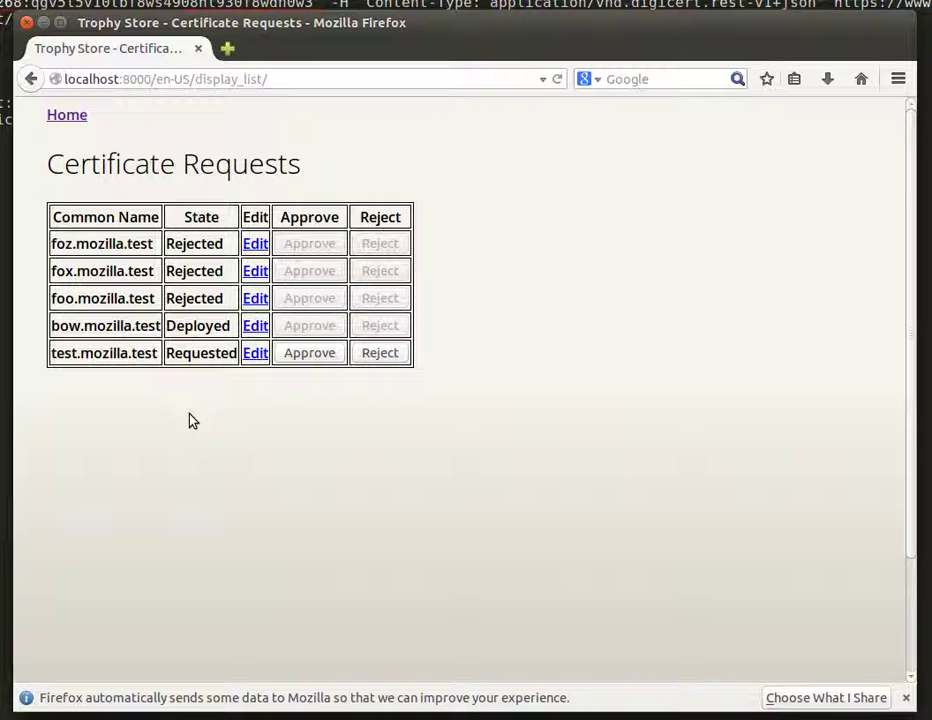
{"action": "triple_click", "coordinate": [64, 353]}
{"action": "double_click", "coordinate": [194, 352]}
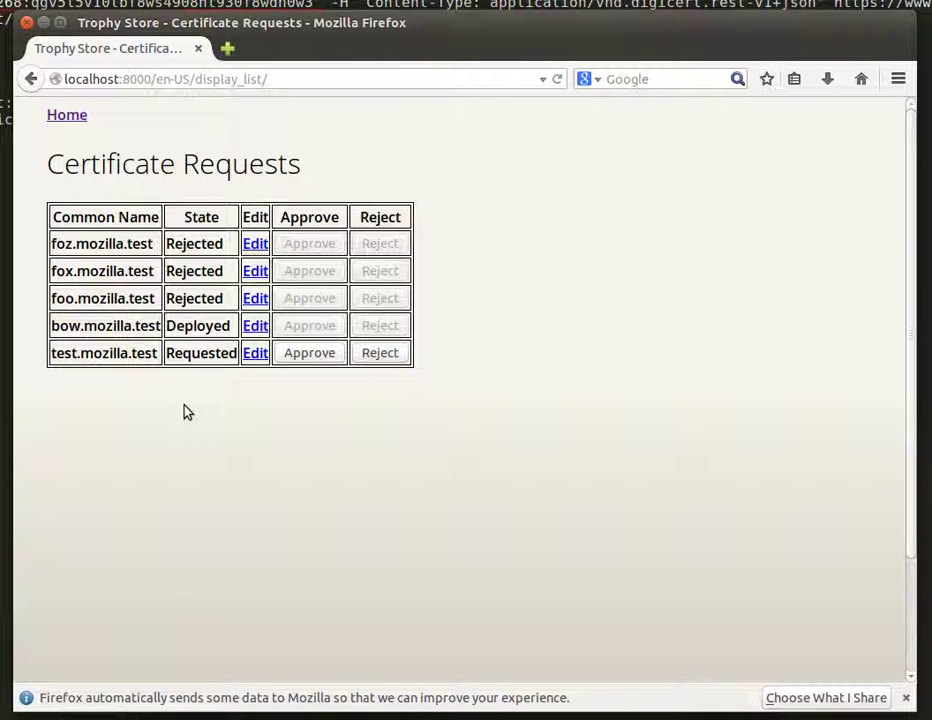
Open the DigiCert site in a new tab and view its pending certificate requests.
{"action": "key", "text": "ctrl+t"}
{"action": "type", "text": "digi"}
{"action": "key", "text": "Return"}
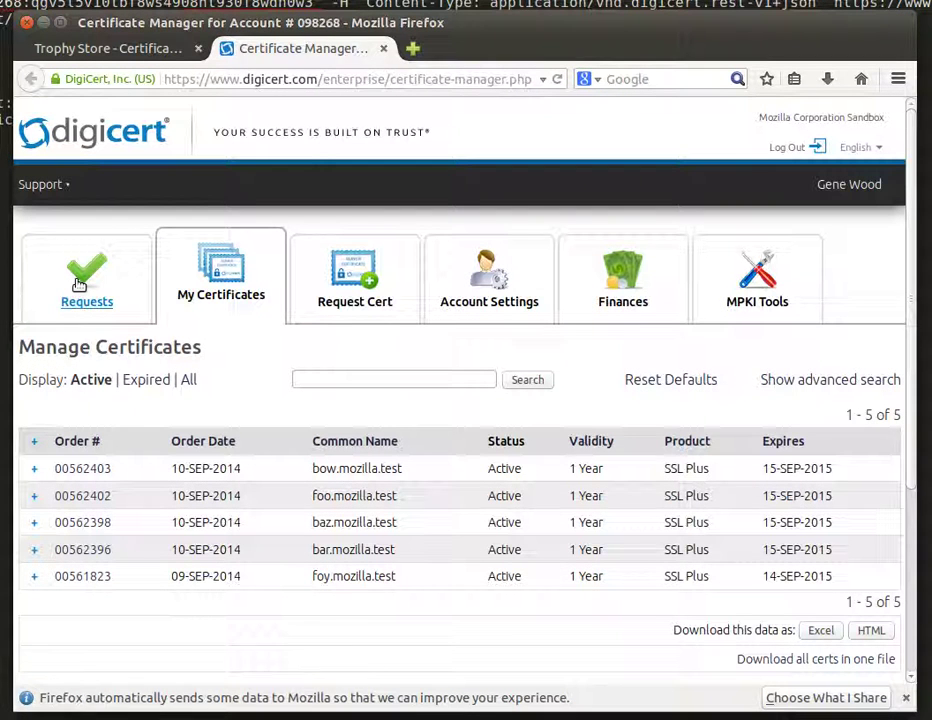
{"action": "left_click", "coordinate": [79, 286]}
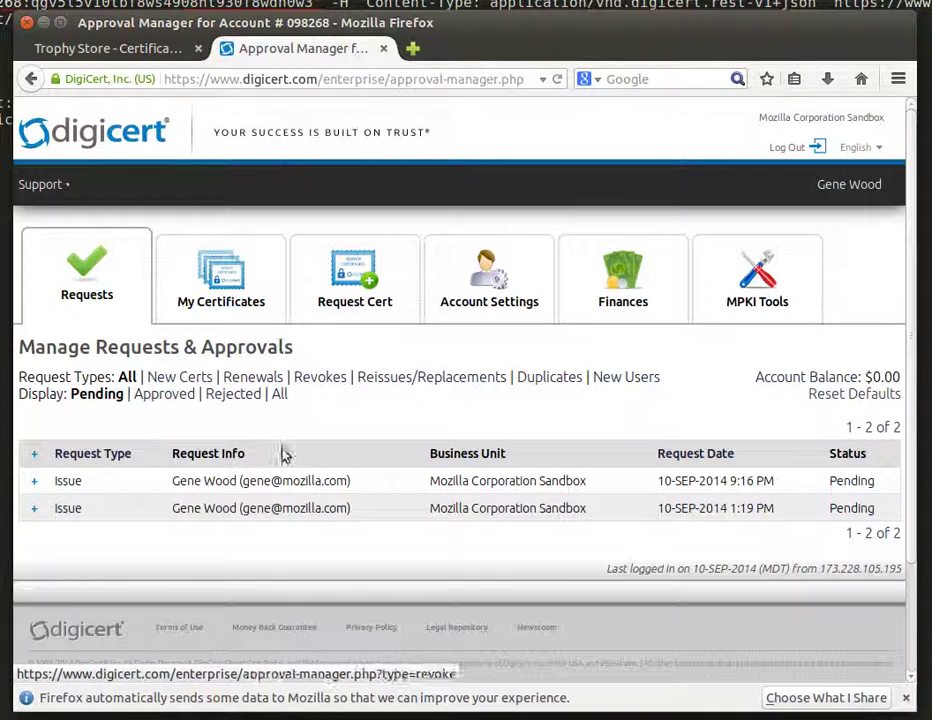
Expand both pending Issue rows, select the test.mozilla.test domain, and return to Trophy Store.
{"action": "left_click", "coordinate": [34, 508]}
{"action": "scroll", "coordinate": [291, 474], "scroll_direction": "down", "scroll_amount": 3}
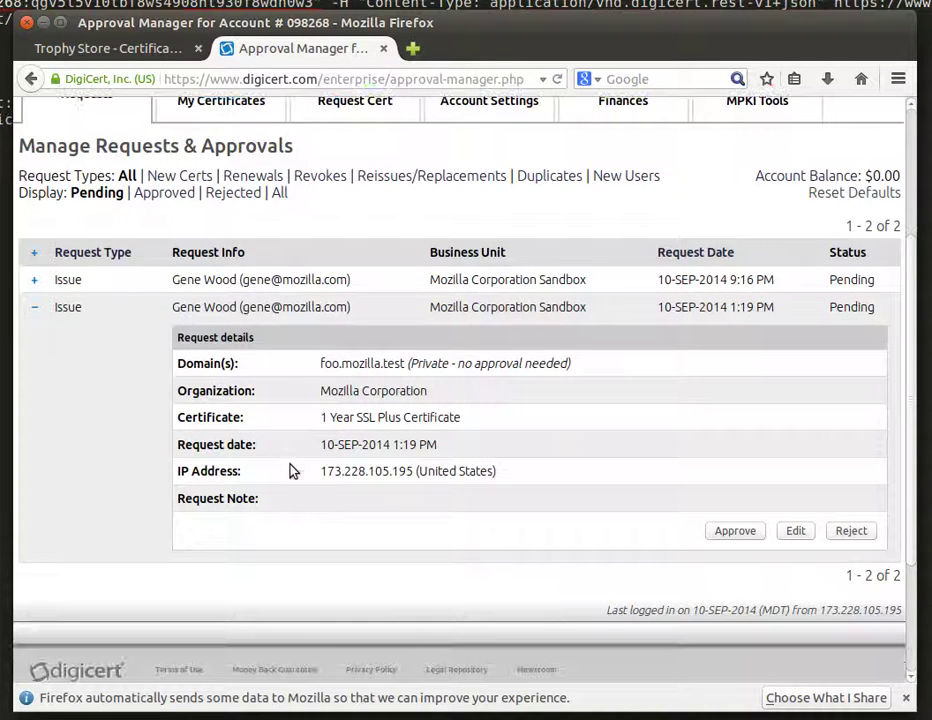
{"action": "left_click", "coordinate": [34, 280]}
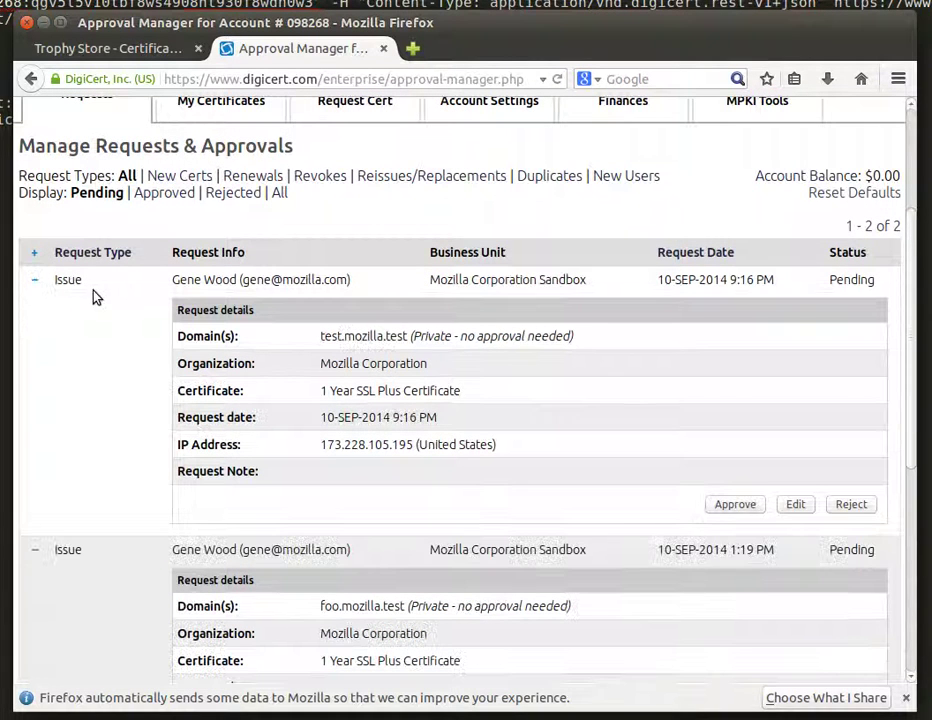
{"action": "double_click", "coordinate": [392, 336]}
{"action": "double_click", "coordinate": [358, 336]}
{"action": "left_click", "coordinate": [377, 336]}
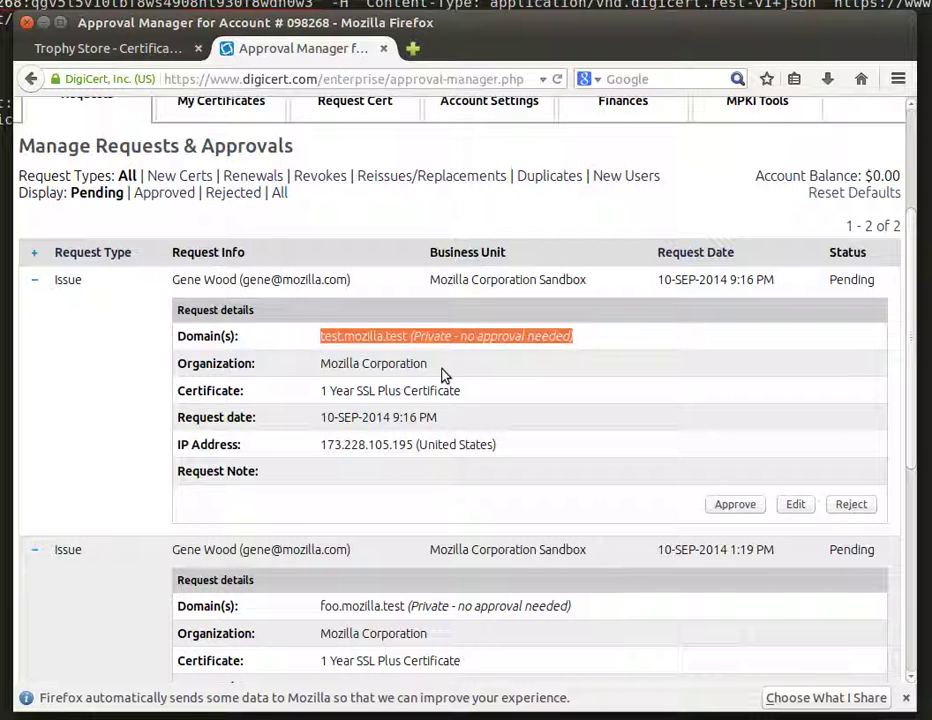
{"action": "left_click", "coordinate": [118, 47]}
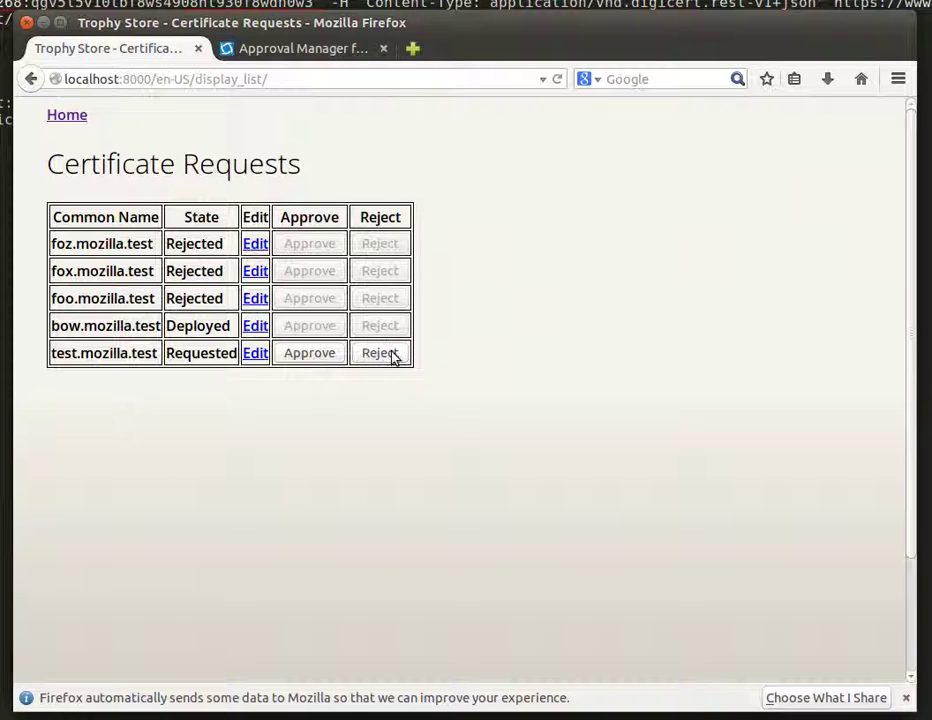
Open the test.mozilla.test request for editing, review its saved details, and resubmit the form.
{"action": "double_click", "coordinate": [188, 299]}
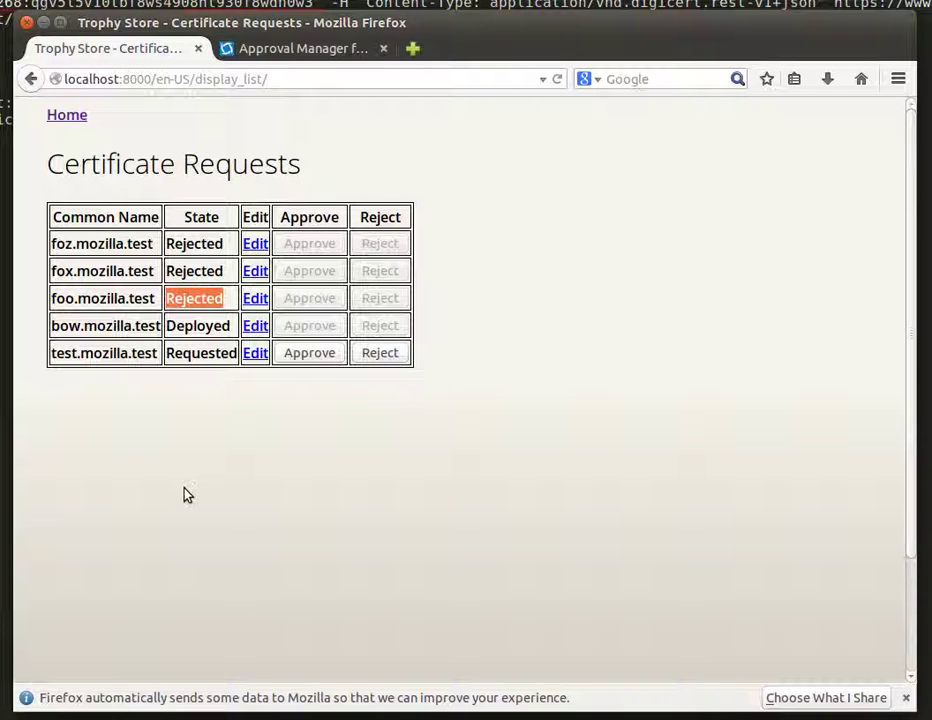
{"action": "left_click", "coordinate": [302, 447]}
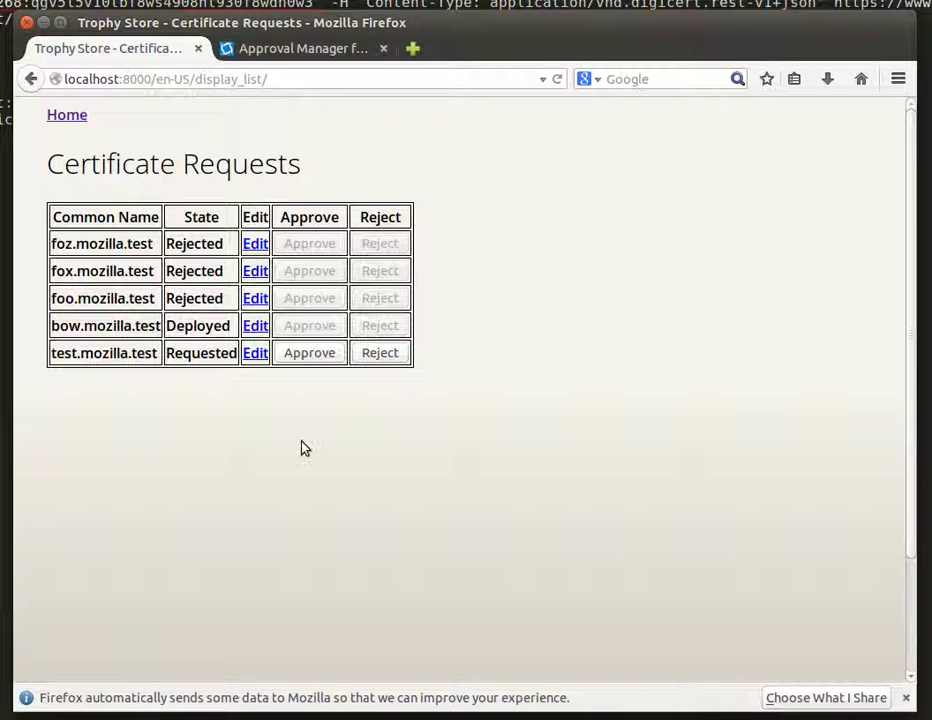
{"action": "left_click", "coordinate": [255, 353]}
{"action": "scroll", "coordinate": [290, 320], "scroll_direction": "down", "scroll_amount": 3}
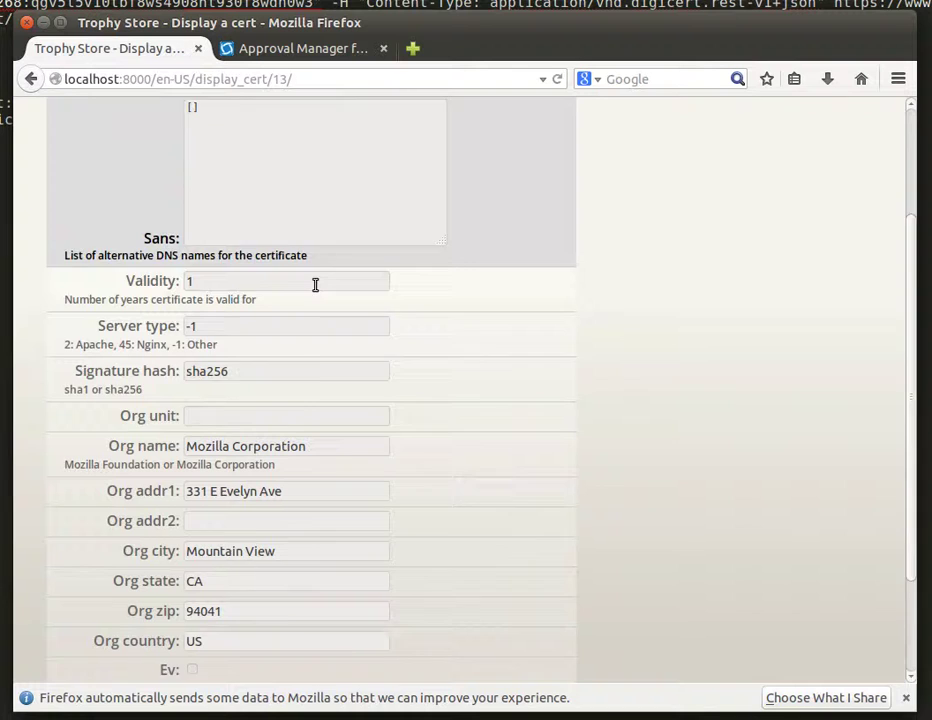
{"action": "scroll", "coordinate": [290, 370], "scroll_direction": "down", "scroll_amount": 2}
{"action": "left_click", "coordinate": [292, 481]}
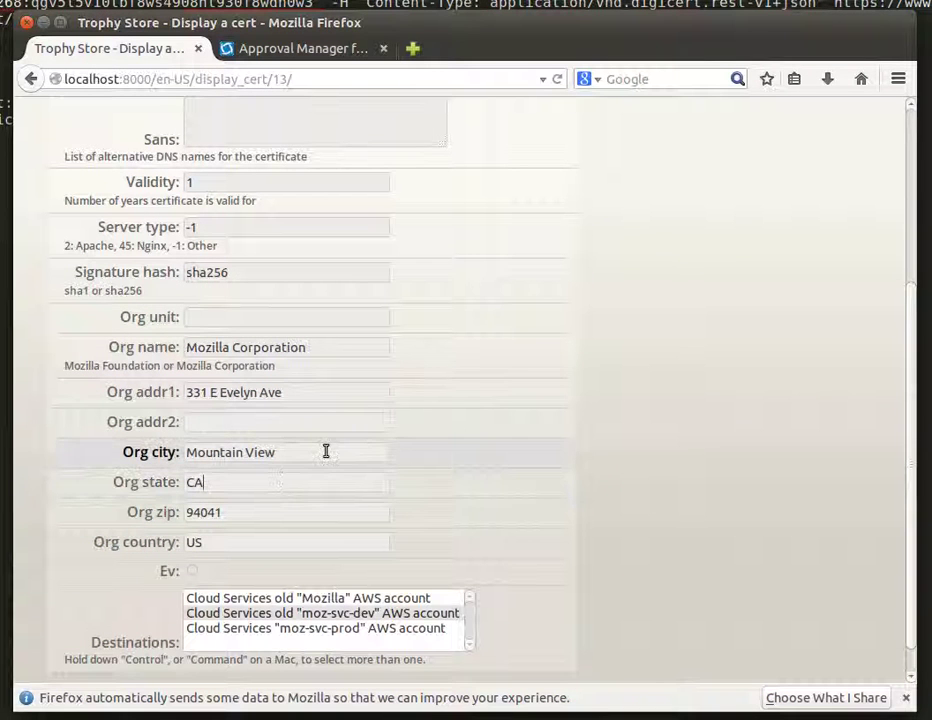
{"action": "scroll", "coordinate": [325, 452], "scroll_direction": "down", "scroll_amount": 1}
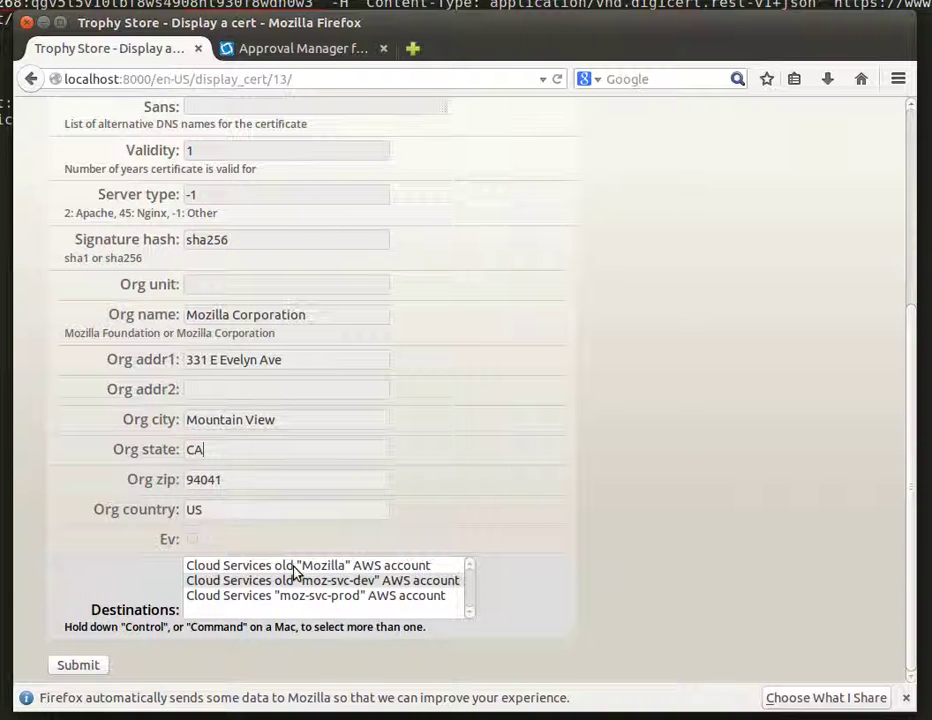
{"action": "key", "text": "Return"}
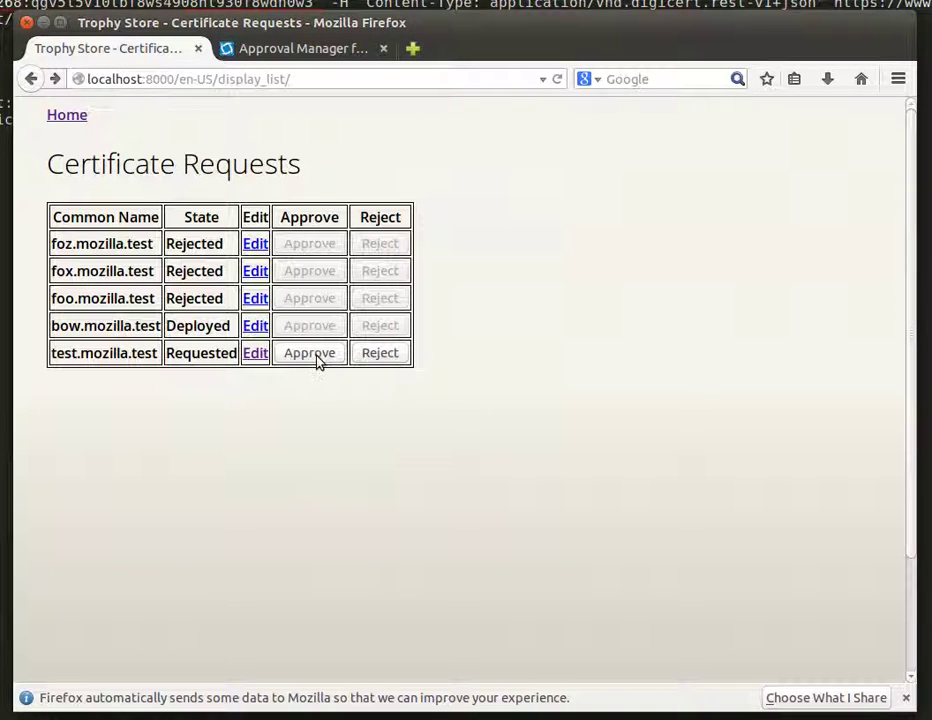
Approve test.mozilla.test, then open Deploy Certificates, which reports it not yet issued.
{"action": "left_click", "coordinate": [316, 356]}
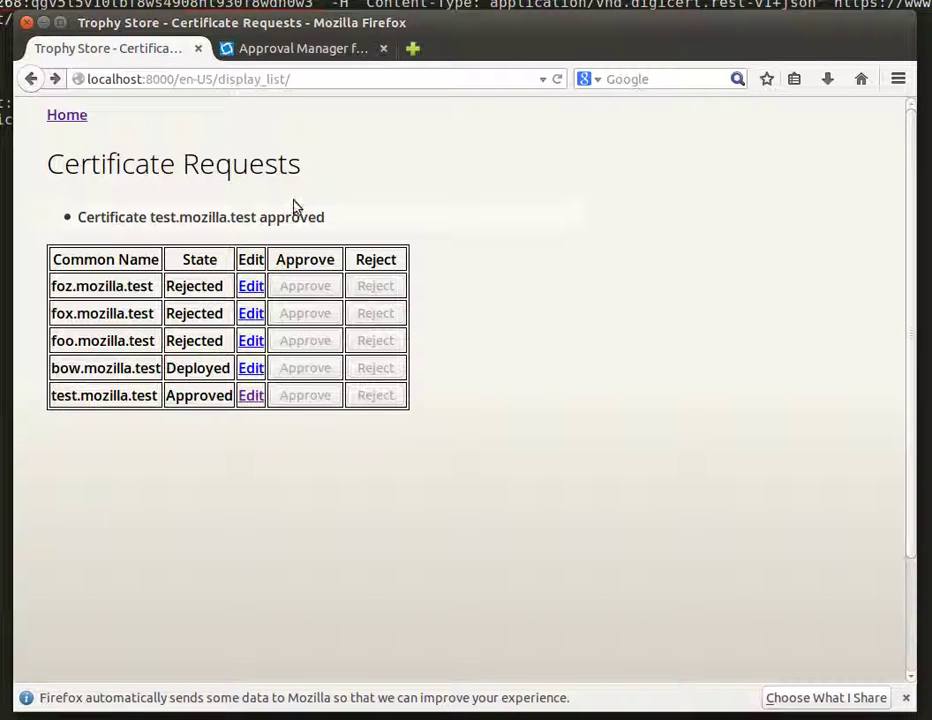
{"action": "double_click", "coordinate": [291, 217]}
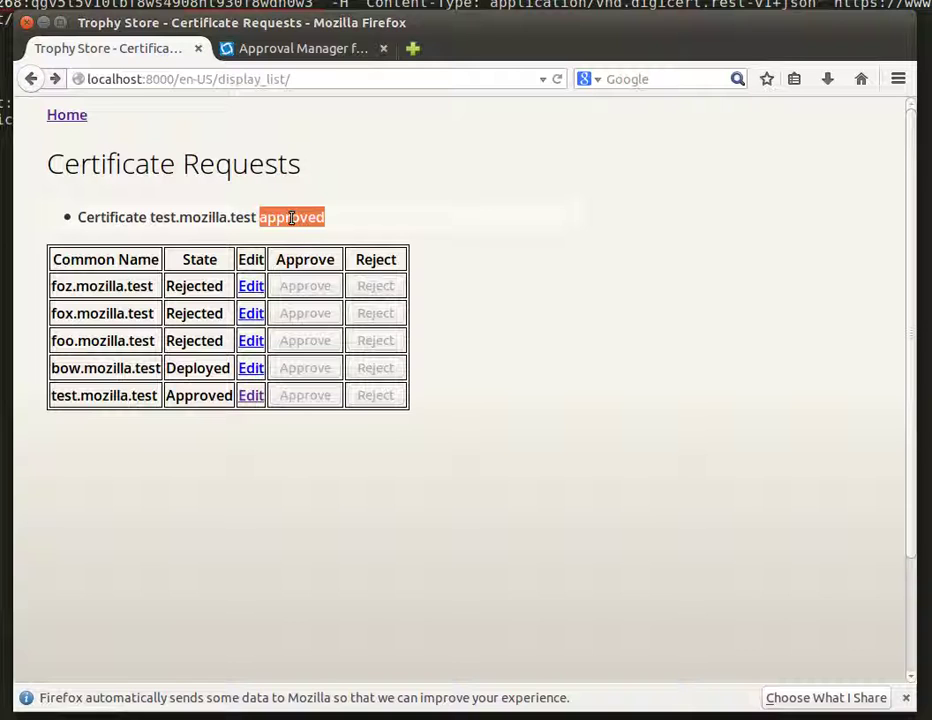
{"action": "left_click", "coordinate": [65, 119]}
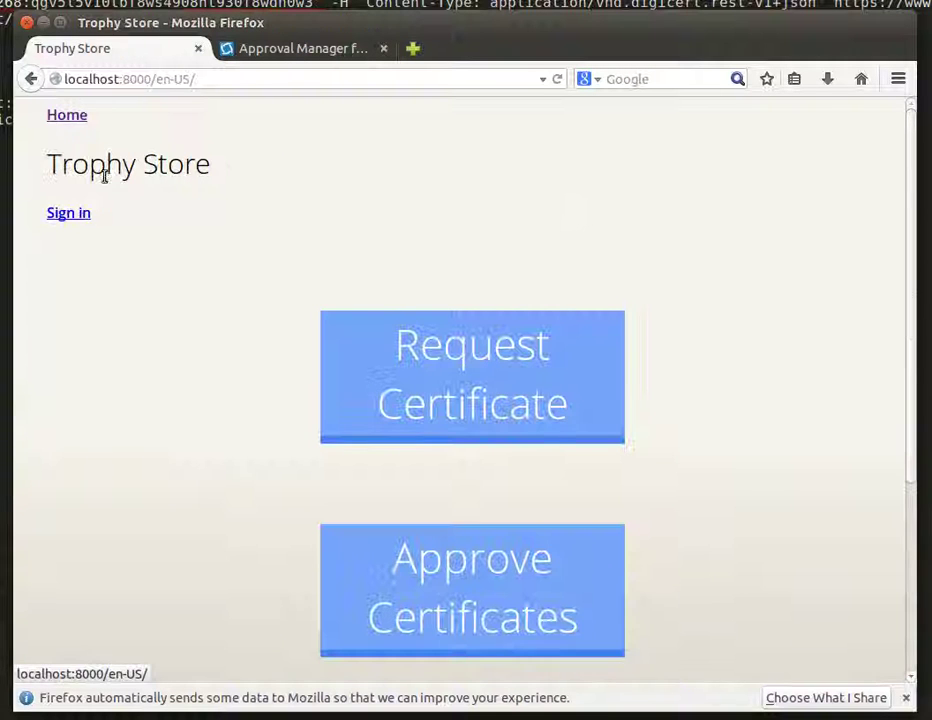
{"action": "scroll", "coordinate": [185, 343], "scroll_direction": "down", "scroll_amount": 4}
{"action": "scroll", "coordinate": [185, 343], "scroll_direction": "down", "scroll_amount": 1}
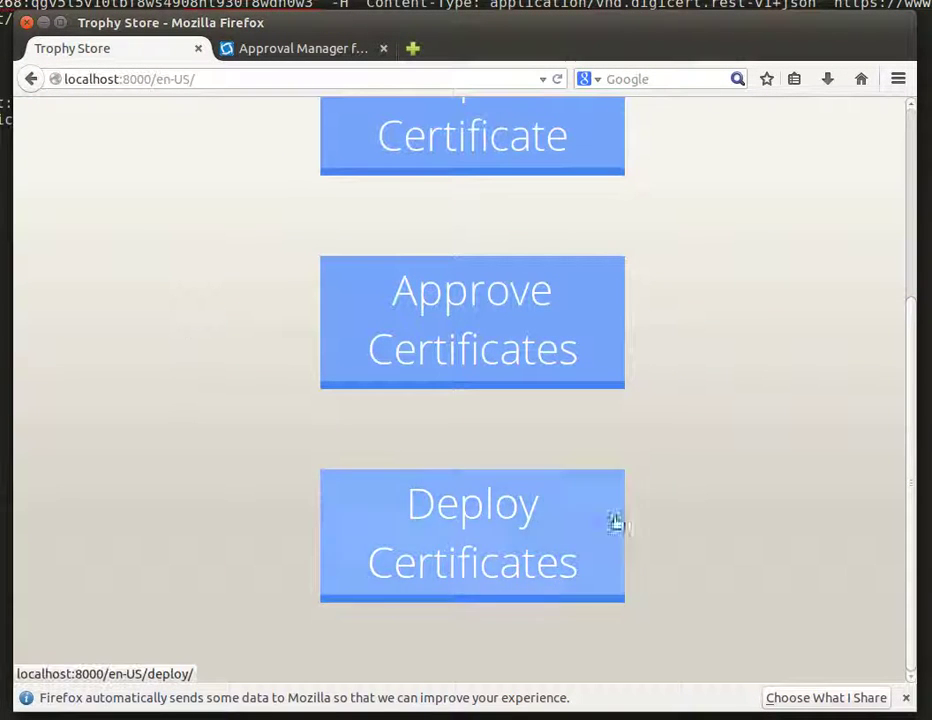
{"action": "left_click", "coordinate": [565, 518]}
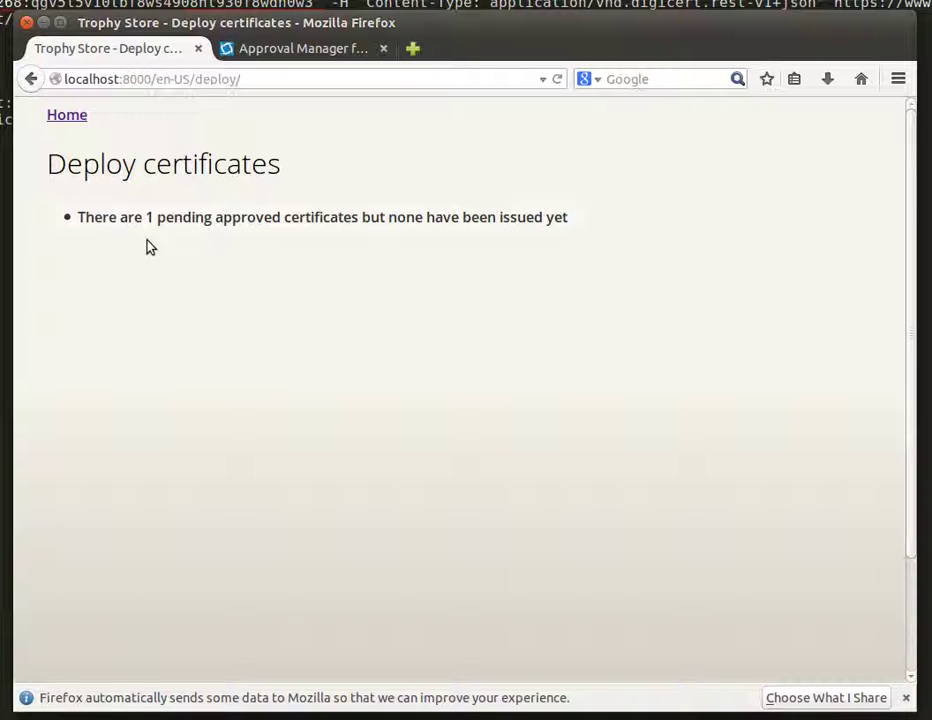
Rerun Deploy Certificates to deploy test.mozilla.test and highlight the AWS account number confirmed.
{"action": "left_click", "coordinate": [62, 115]}
{"action": "scroll", "coordinate": [493, 426], "scroll_direction": "down", "scroll_amount": 3}
{"action": "scroll", "coordinate": [493, 426], "scroll_direction": "down", "scroll_amount": 2}
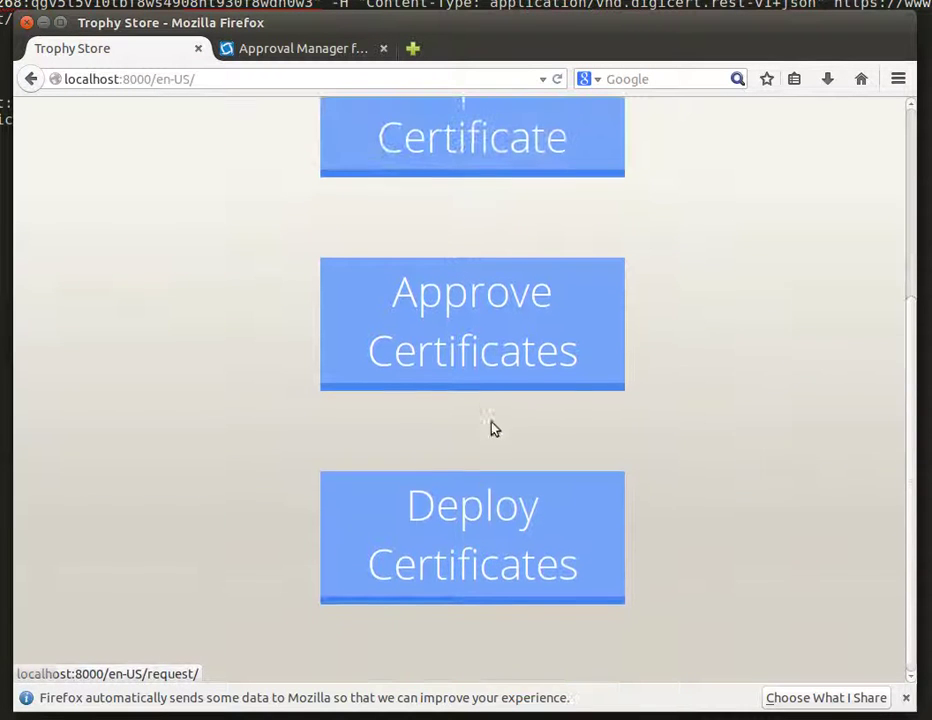
{"action": "left_click", "coordinate": [466, 497]}
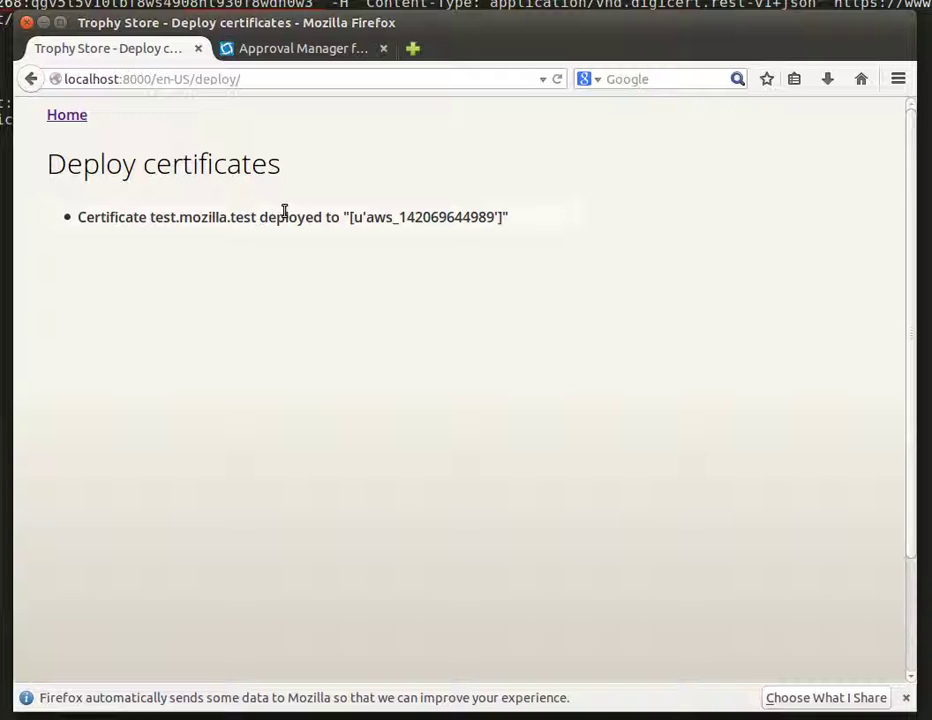
{"action": "left_click_drag", "start_coordinate": [400, 217], "coordinate": [494, 217]}
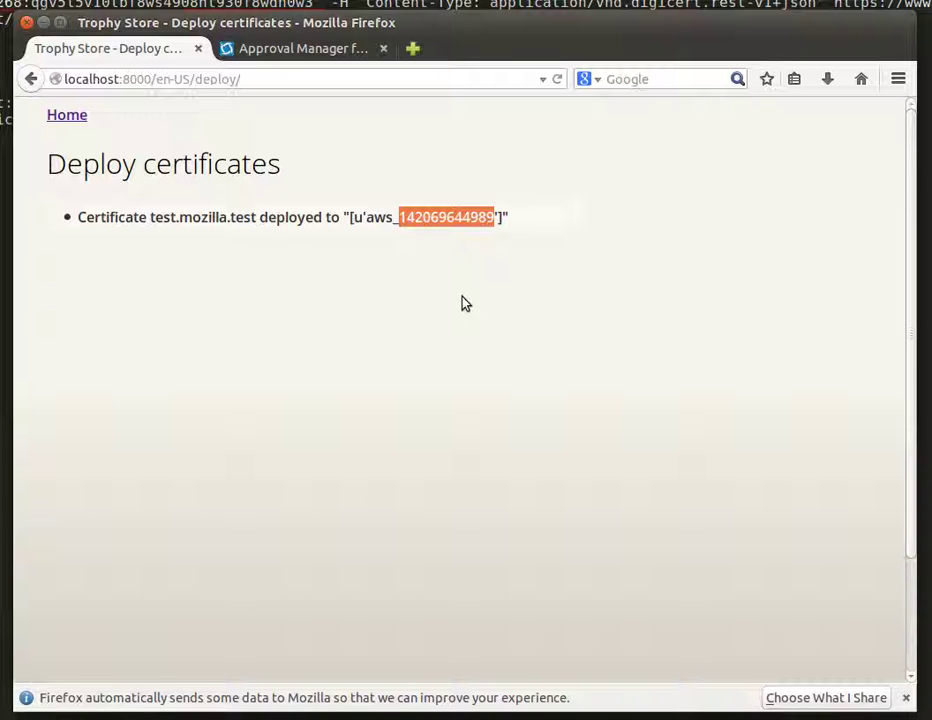
Return to the Trophy Store home page and scroll through its request, approval and deployment actions.
{"action": "left_click", "coordinate": [70, 115]}
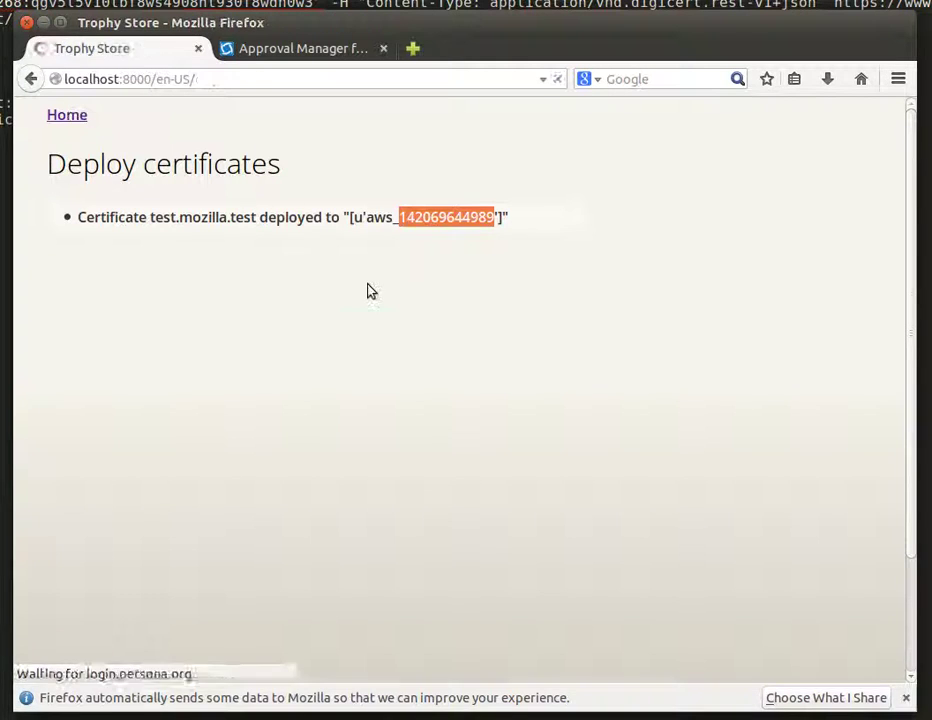
{"action": "scroll", "coordinate": [261, 285], "scroll_direction": "down", "scroll_amount": 2}
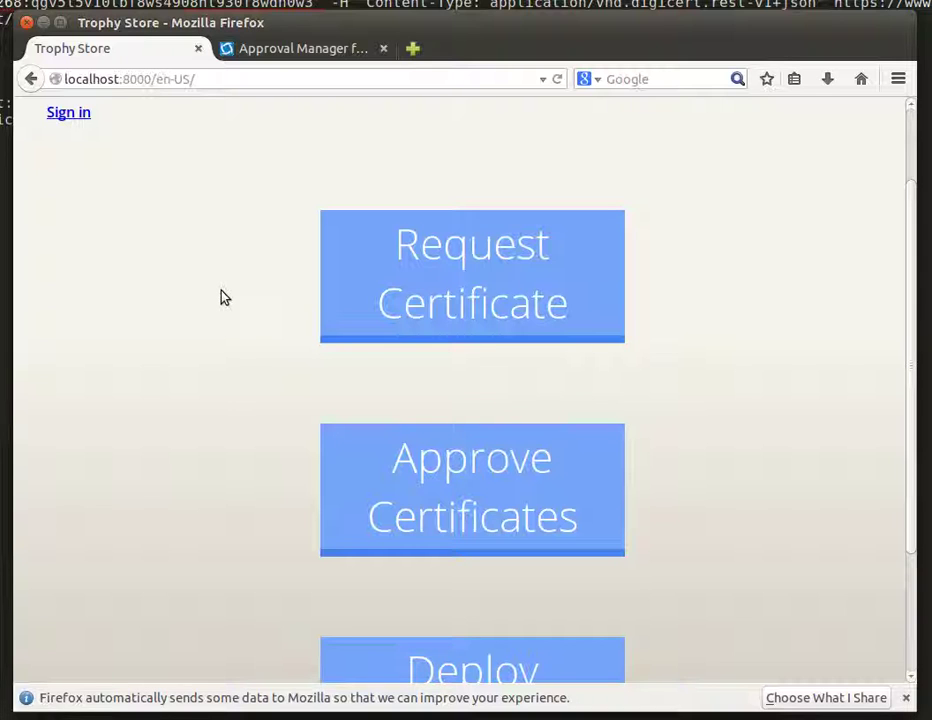
{"action": "scroll", "coordinate": [224, 297], "scroll_direction": "down", "scroll_amount": 2}
{"action": "scroll", "coordinate": [223, 297], "scroll_direction": "down", "scroll_amount": 1}
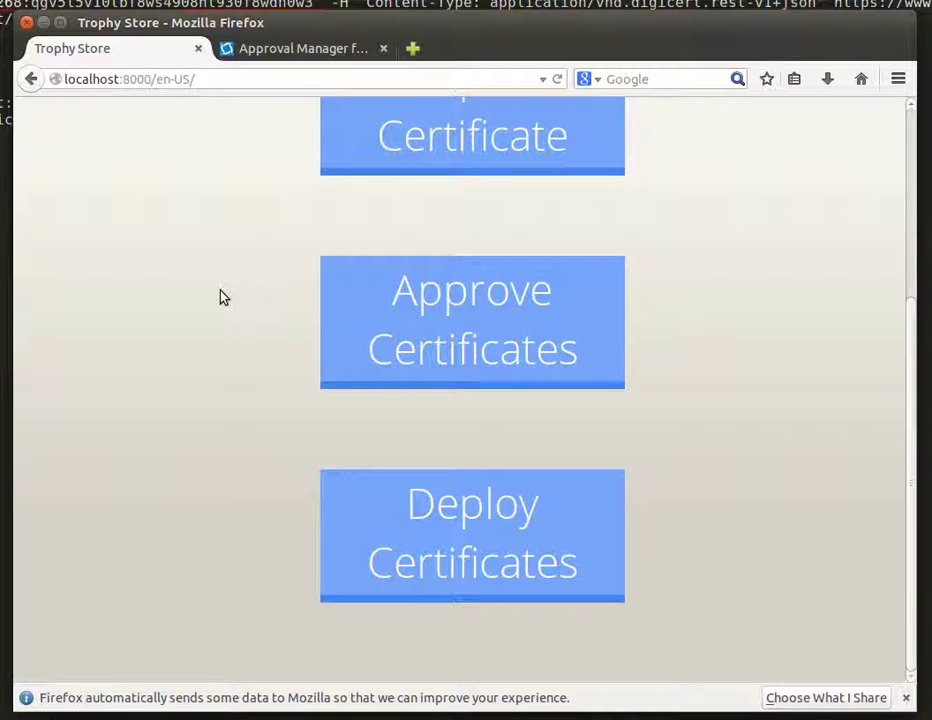